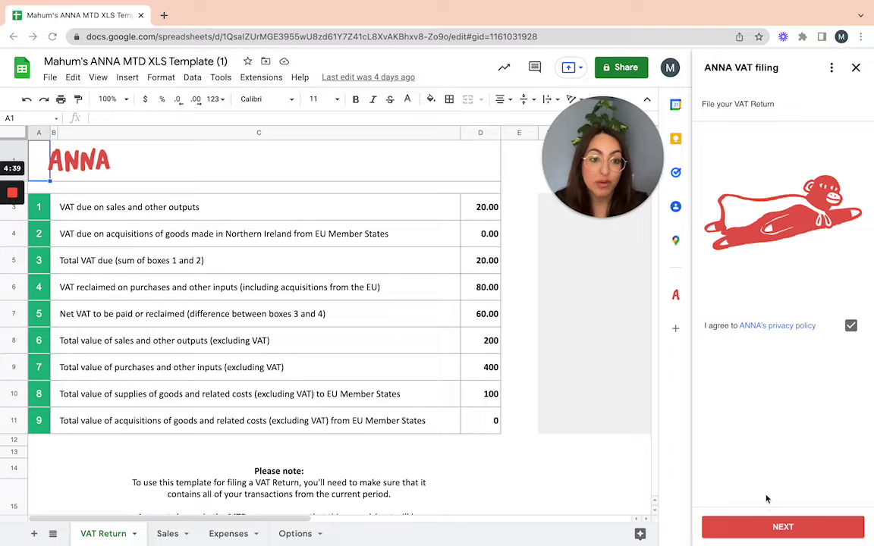
Continue past the ANNA welcome step and review the VAT box-to-cell mappings, with box 3 at £20.00
{"action": "left_click", "coordinate": [773, 528]}
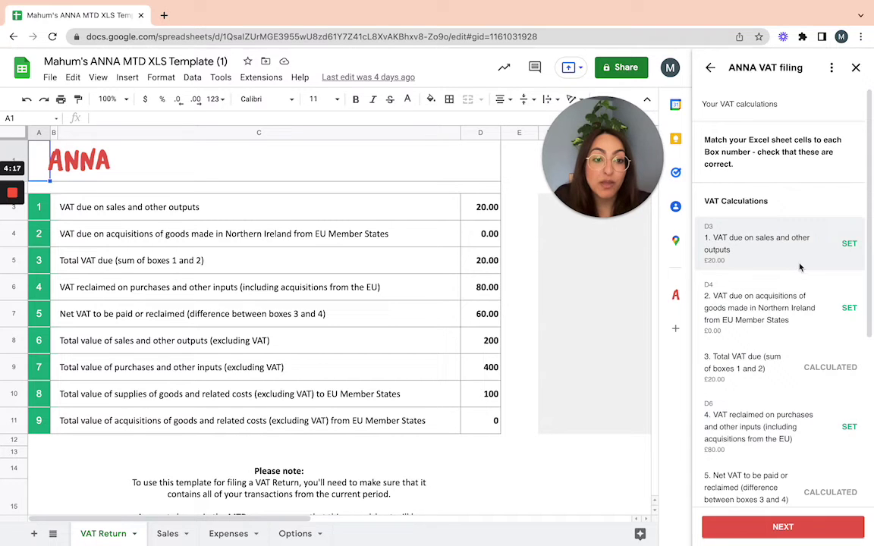
{"action": "scroll", "coordinate": [801, 260], "scroll_direction": "down", "scroll_amount": 1}
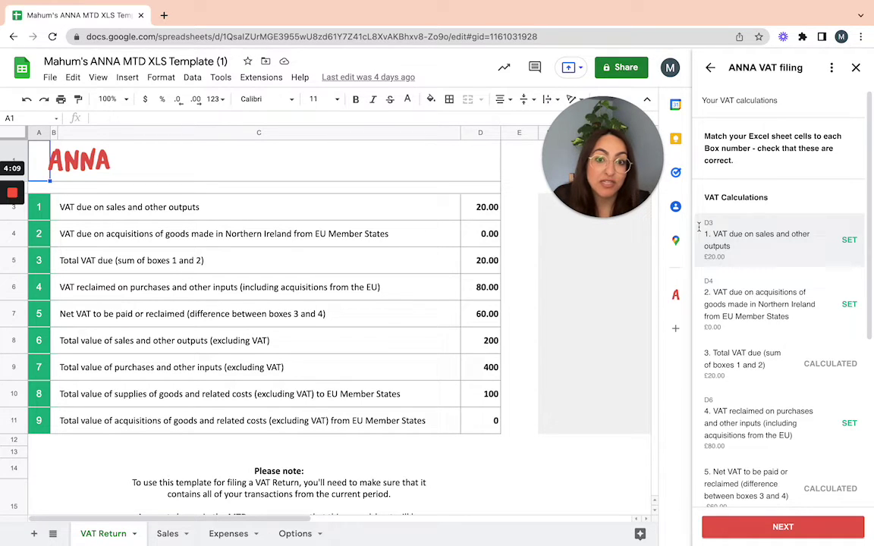
Remap box 1 to E3, then back to D3 (£20.00), and review boxes 6–9 mapped to D8–D11
{"action": "left_click", "coordinate": [492, 216]}
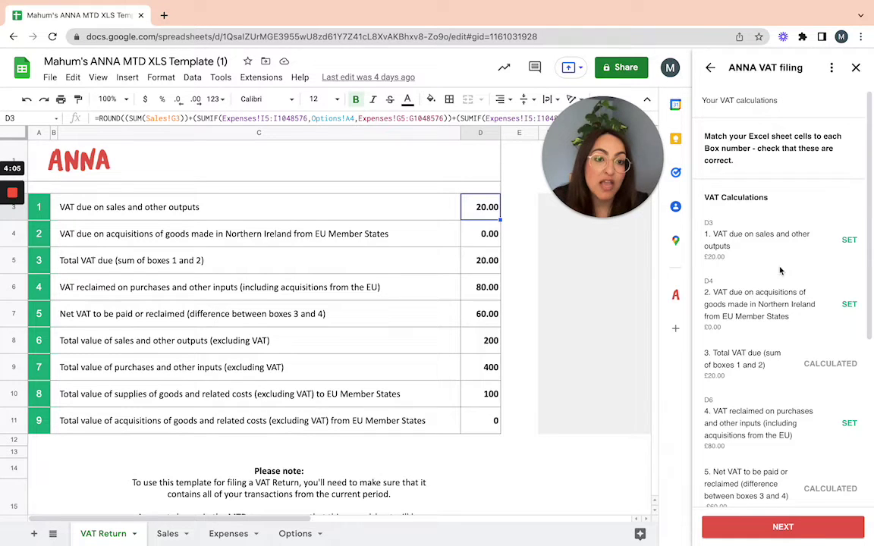
{"action": "left_click", "coordinate": [515, 210]}
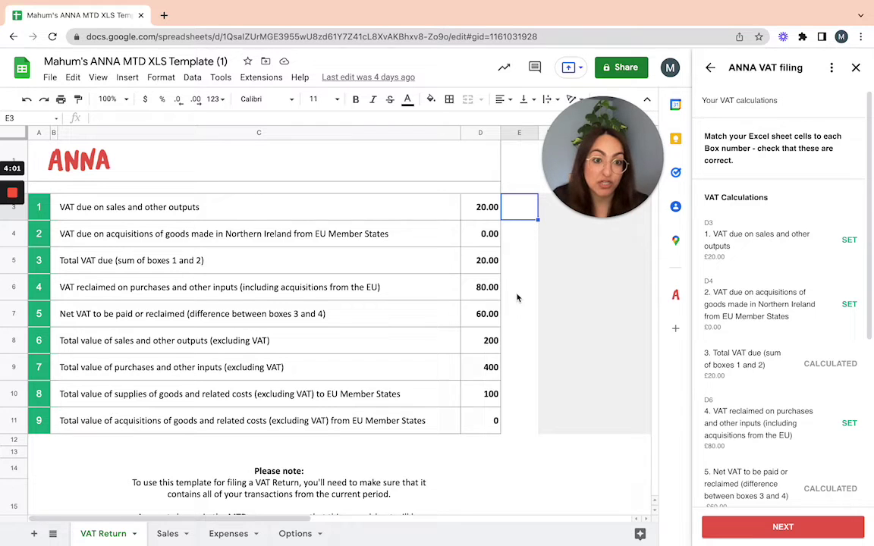
{"action": "left_click", "coordinate": [851, 240]}
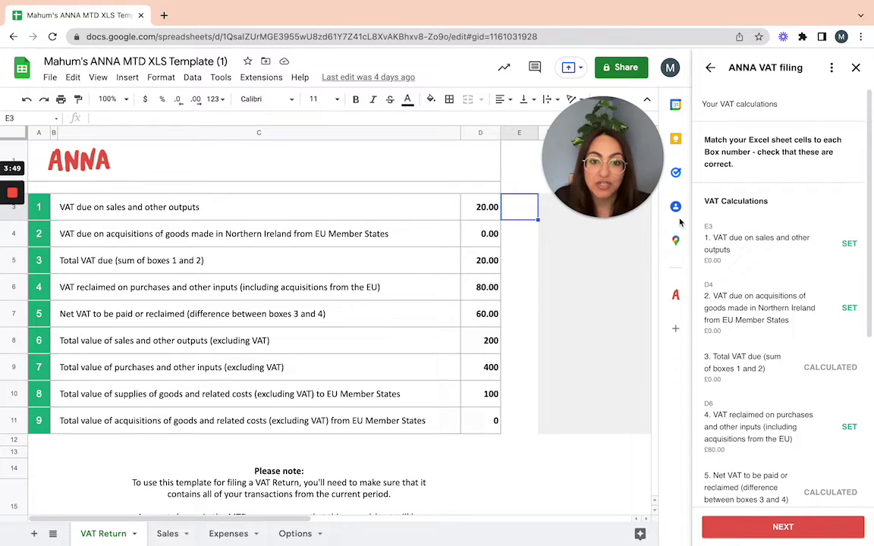
{"action": "left_click", "coordinate": [492, 211]}
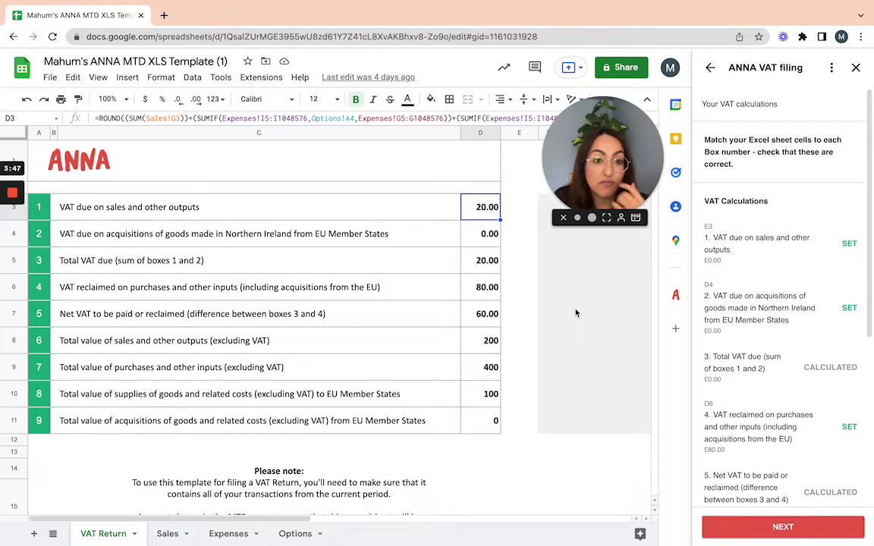
{"action": "left_click", "coordinate": [849, 244]}
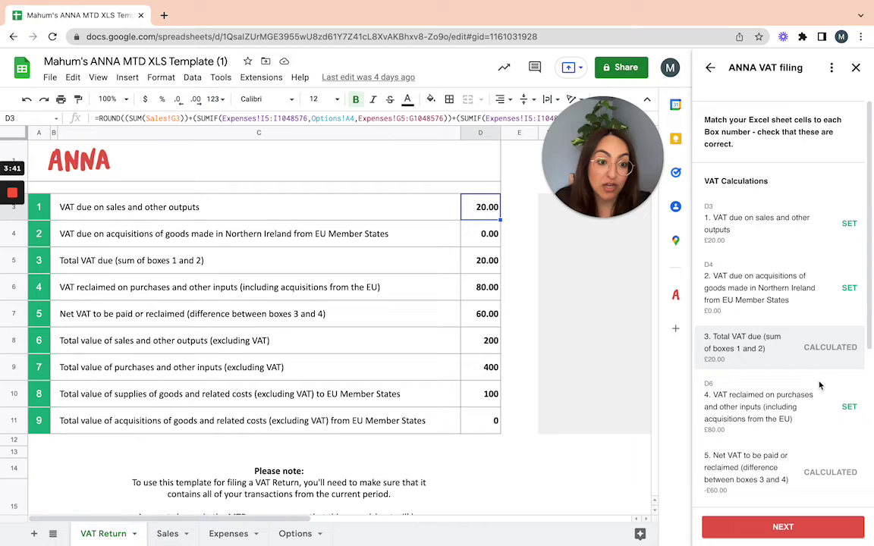
{"action": "scroll", "coordinate": [819, 386], "scroll_direction": "down", "scroll_amount": 5}
{"action": "scroll", "coordinate": [819, 385], "scroll_direction": "down", "scroll_amount": 2}
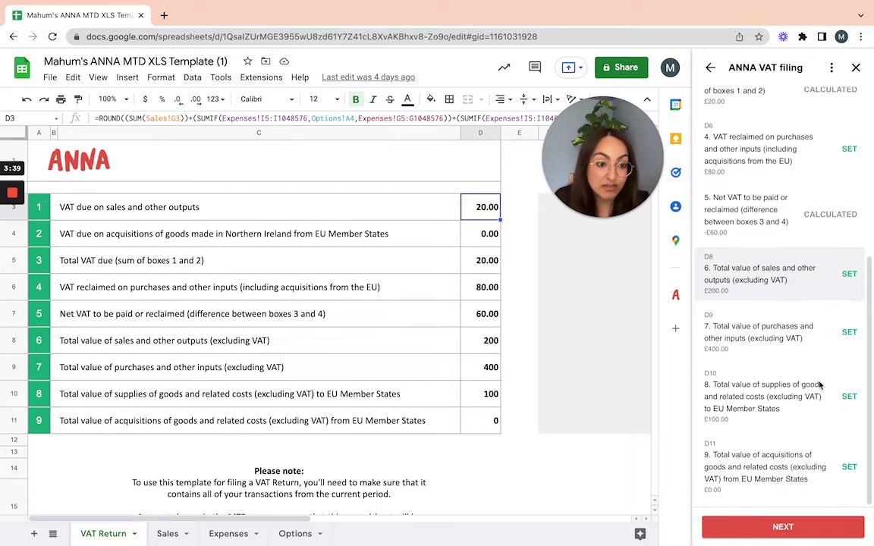
Advance the ANNA sidebar to Connect to HMRC and open HMRC's authorisation page for ANNA
{"action": "left_click", "coordinate": [808, 529]}
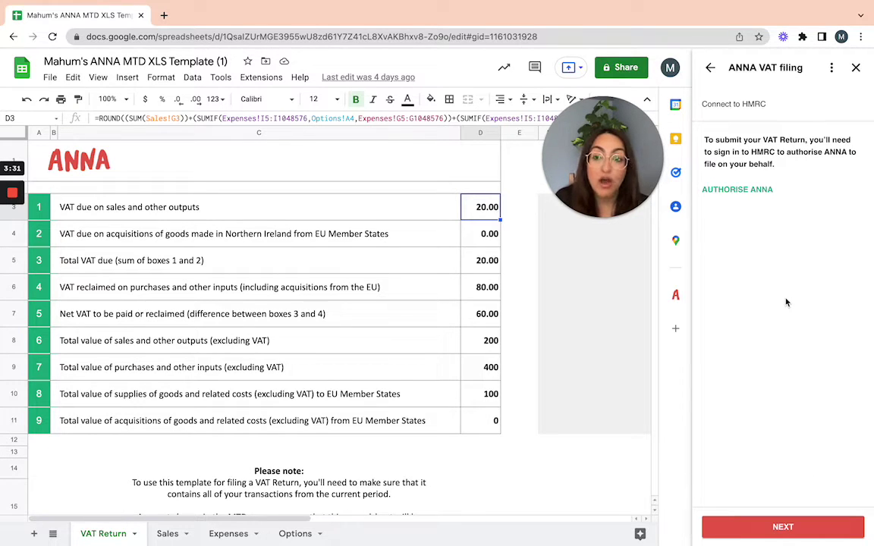
{"action": "left_click", "coordinate": [764, 192]}
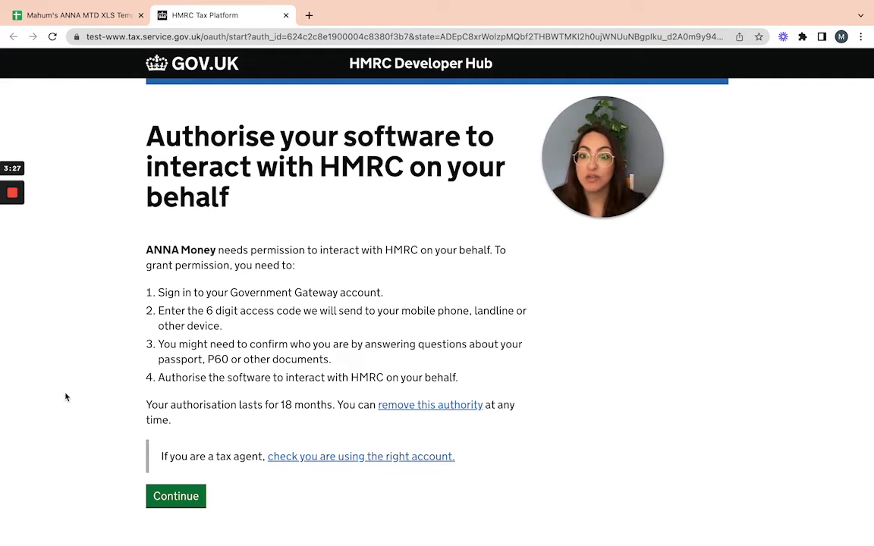
Sign in to HMRC as the test user, grant ANNA Money VAT authority, then close the success tab
{"action": "scroll", "coordinate": [65, 396], "scroll_direction": "down", "scroll_amount": 1}
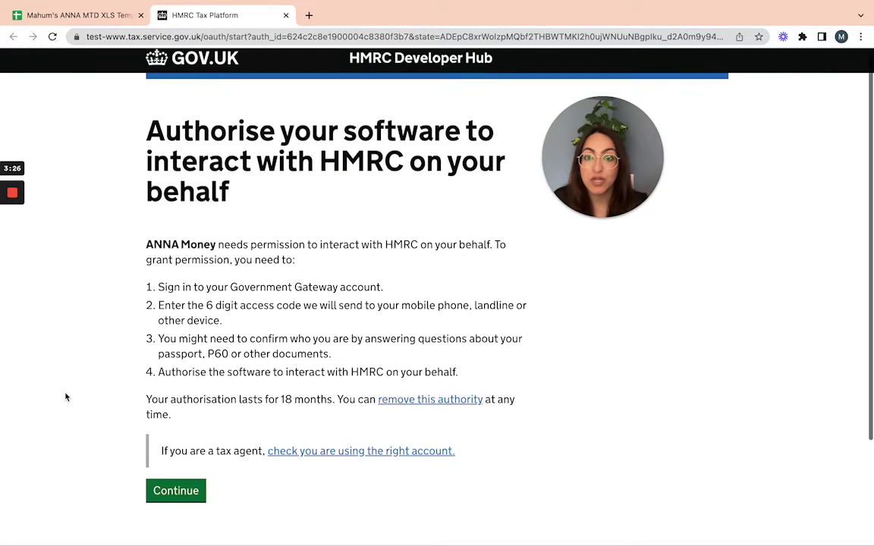
{"action": "left_click", "coordinate": [168, 490]}
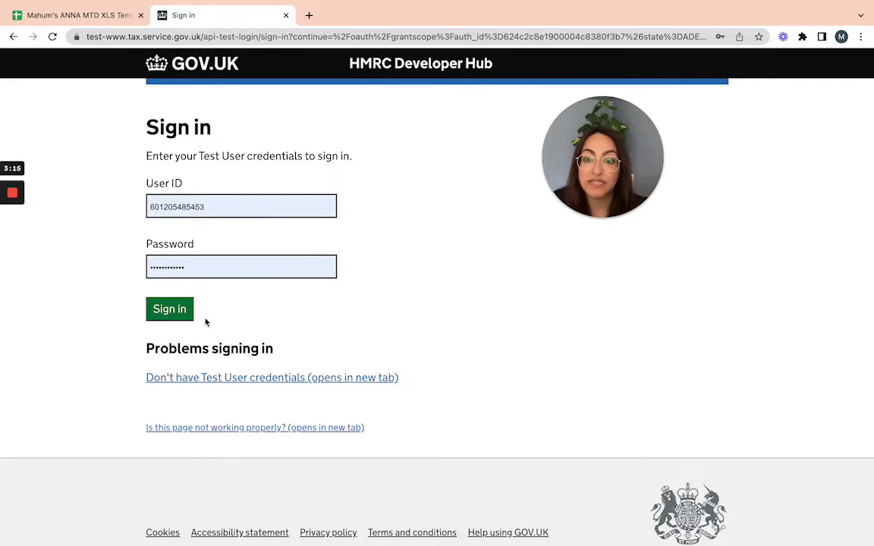
{"action": "left_click", "coordinate": [170, 308]}
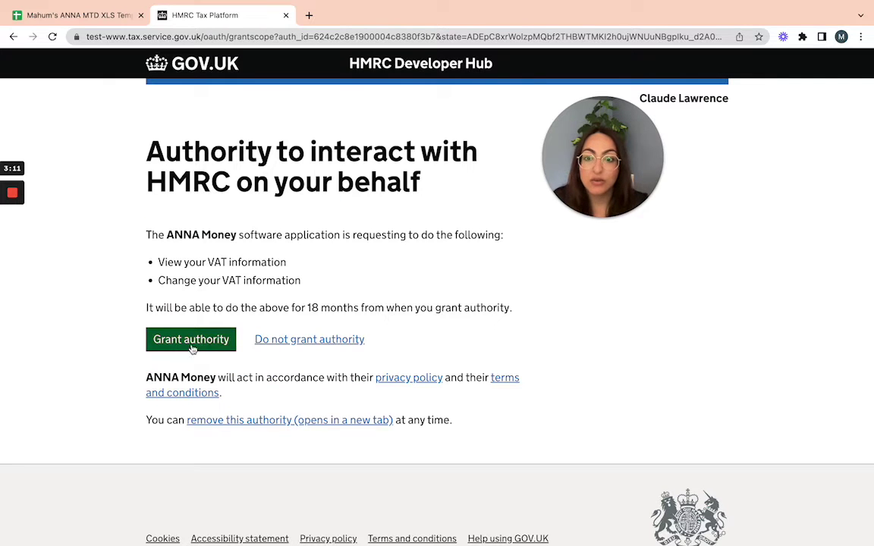
{"action": "left_click", "coordinate": [192, 347]}
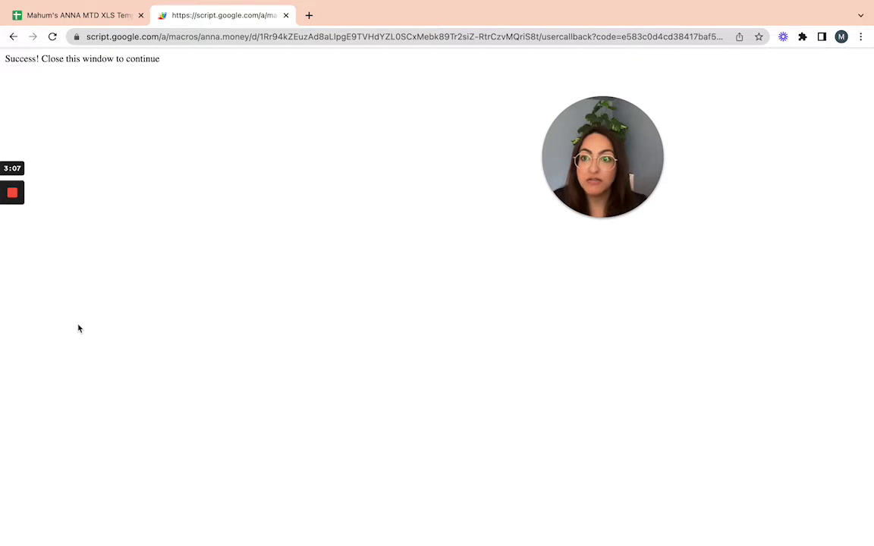
{"action": "left_click", "coordinate": [286, 16]}
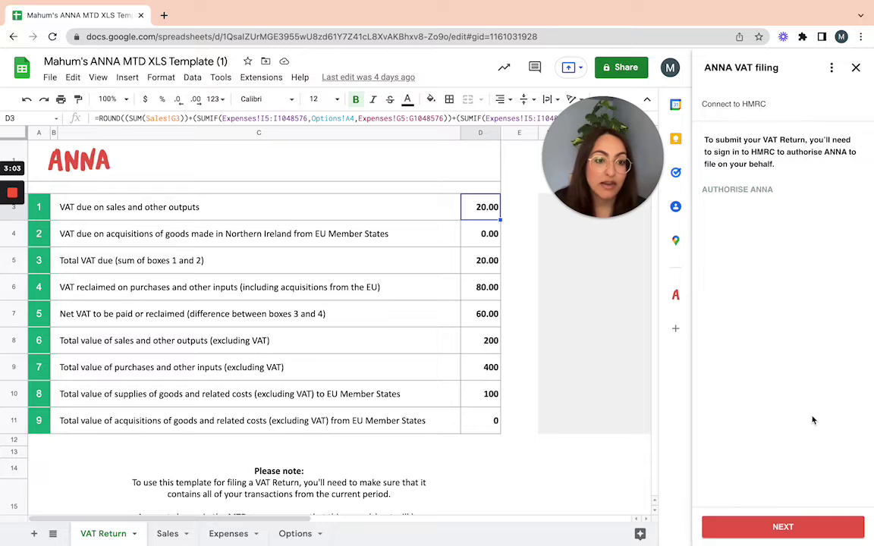
Move to the company info step and replace the VAT number field with the company's VAT number
{"action": "left_click", "coordinate": [786, 527]}
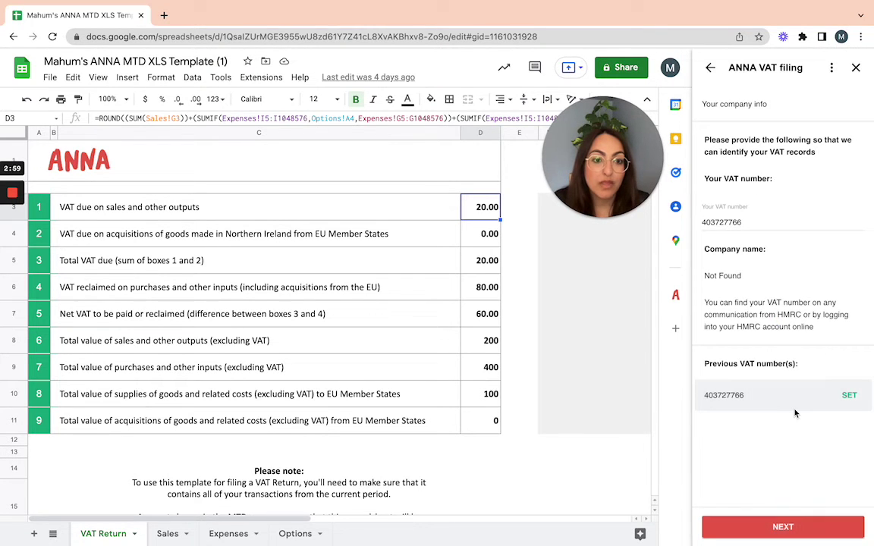
{"action": "double_click", "coordinate": [761, 222]}
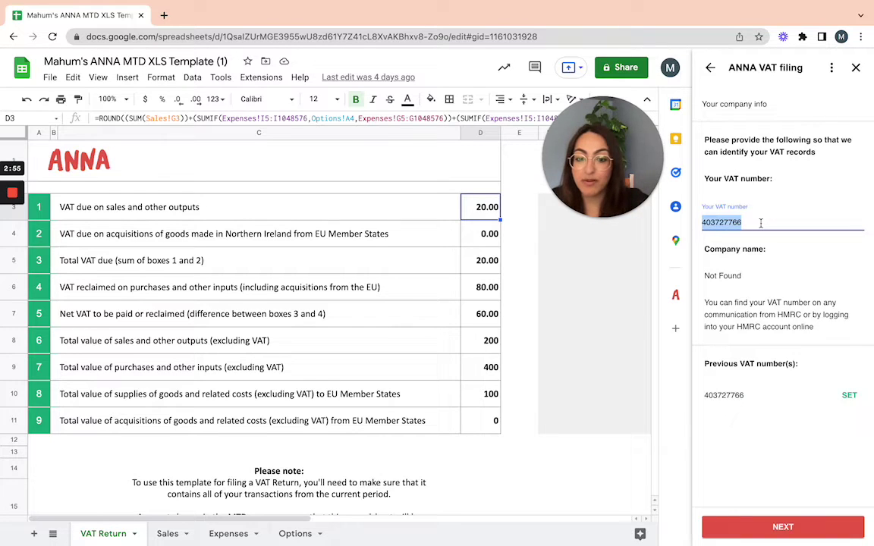
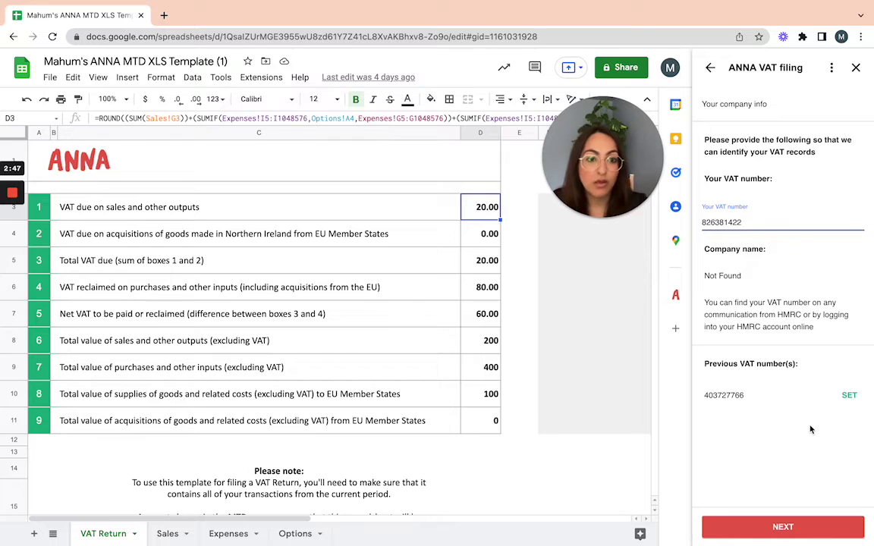
{"action": "left_click", "coordinate": [798, 442]}
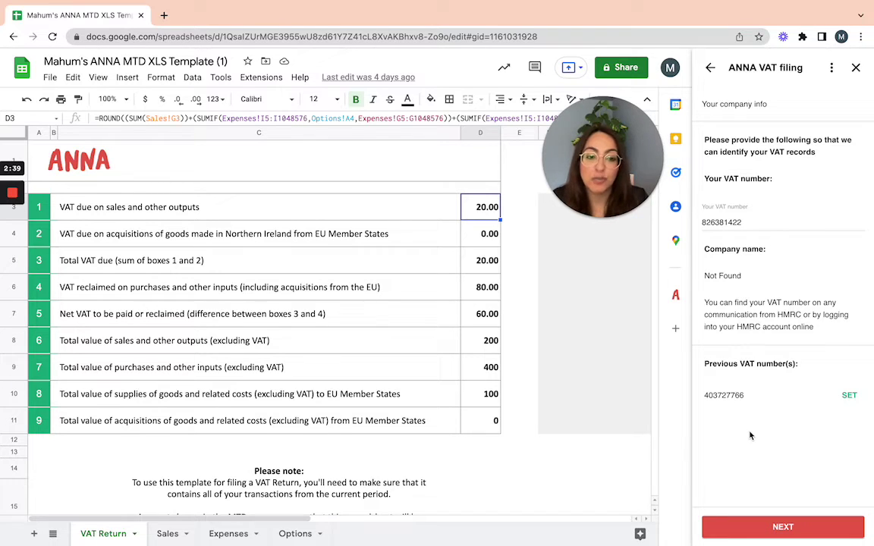
Authorise the VAT number and confirm the VAT Return for 01 Apr – 30 Jun 2017
{"action": "left_click", "coordinate": [782, 522]}
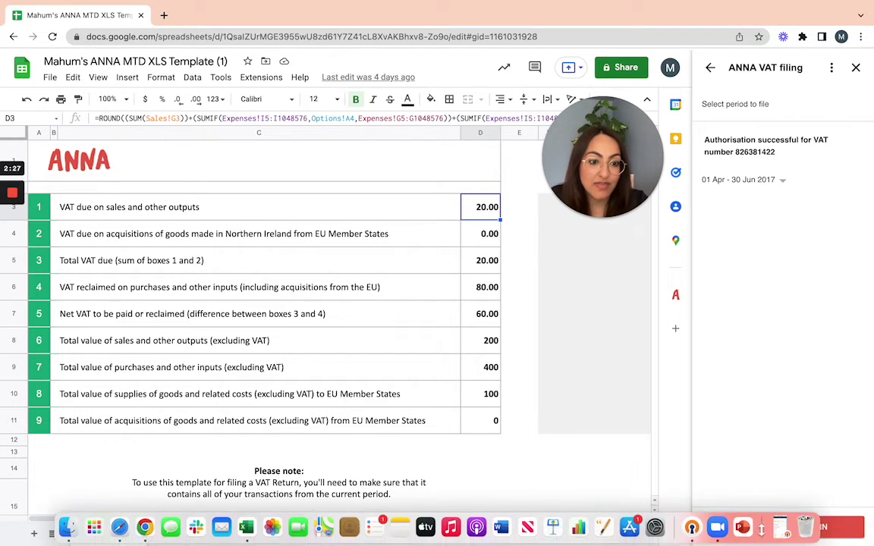
{"action": "left_click", "coordinate": [822, 526]}
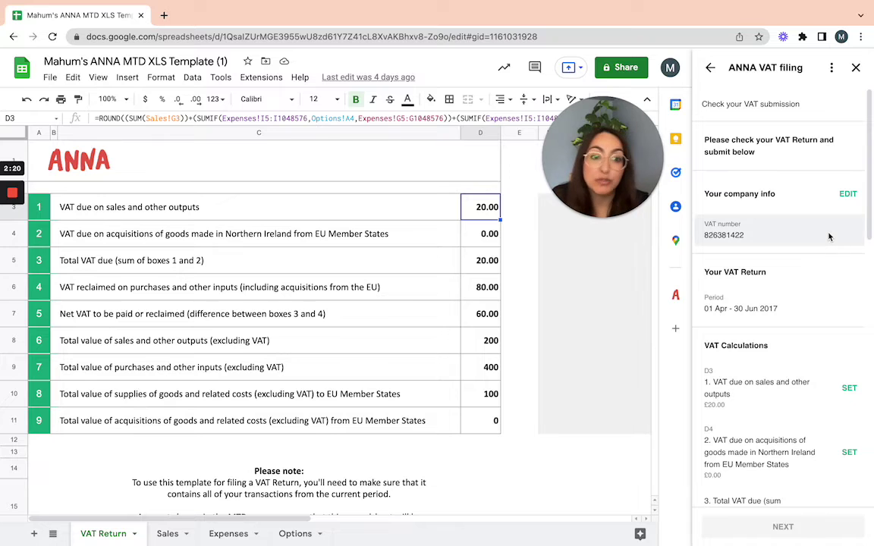
Enter the user's email address in the Email address field for the VAT report
{"action": "scroll", "coordinate": [830, 236], "scroll_direction": "down", "scroll_amount": 2}
{"action": "scroll", "coordinate": [829, 236], "scroll_direction": "down", "scroll_amount": 8}
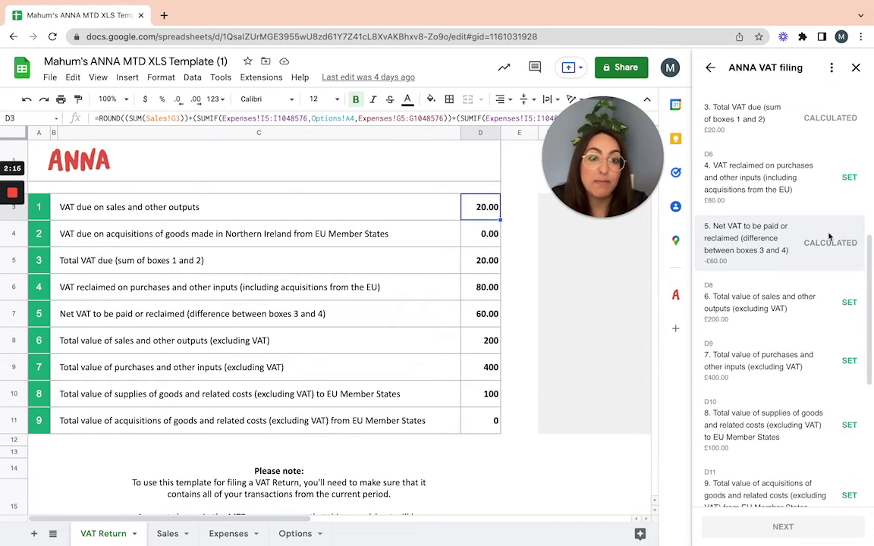
{"action": "scroll", "coordinate": [830, 237], "scroll_direction": "down", "scroll_amount": 6}
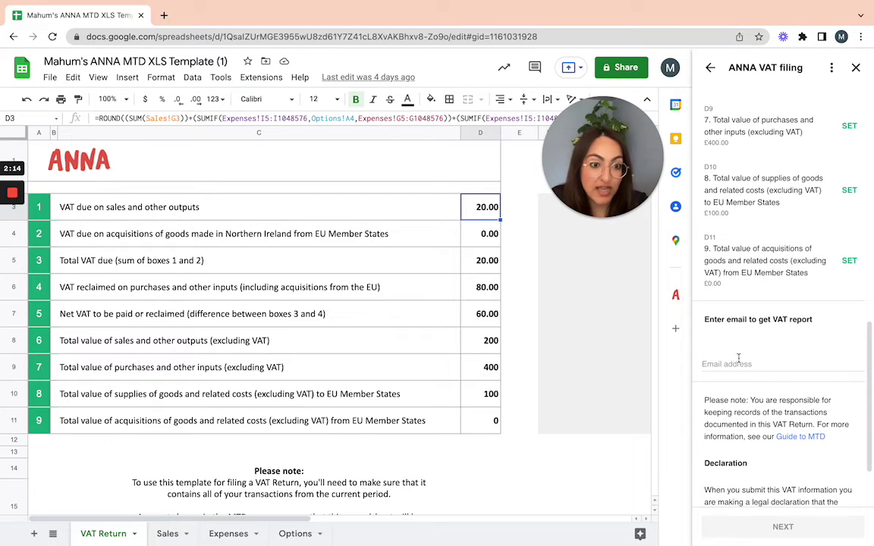
{"action": "left_click", "coordinate": [738, 361]}
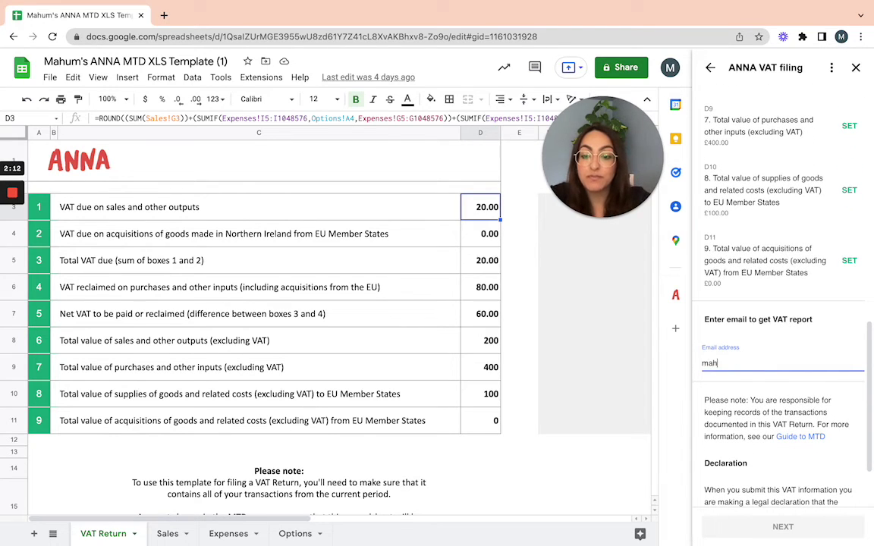
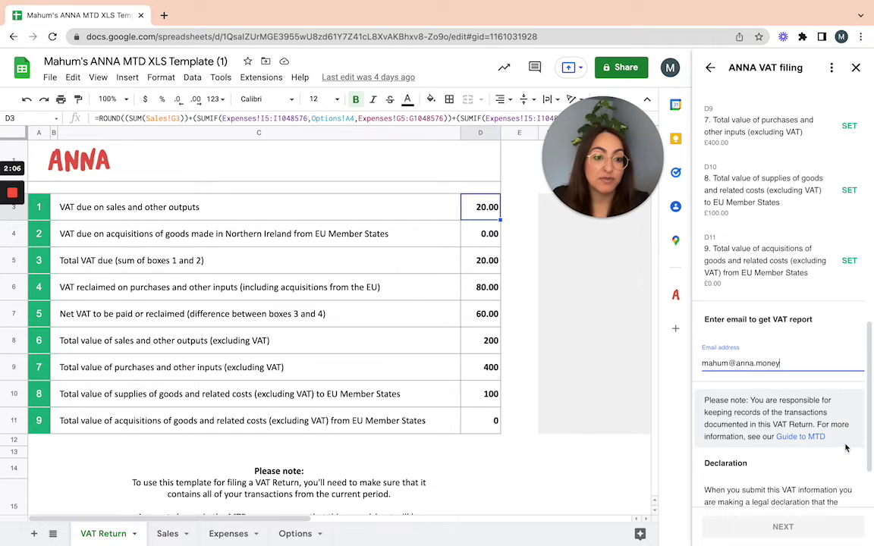
{"action": "left_click", "coordinate": [848, 445]}
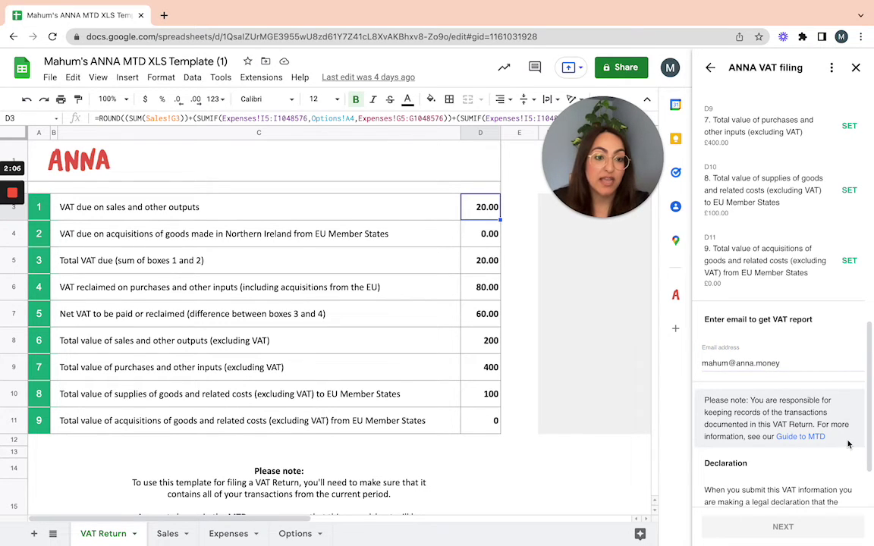
Tick the declaration that the VAT Return information is true and complete
{"action": "scroll", "coordinate": [848, 444], "scroll_direction": "up", "scroll_amount": 10}
{"action": "scroll", "coordinate": [848, 445], "scroll_direction": "down", "scroll_amount": 7}
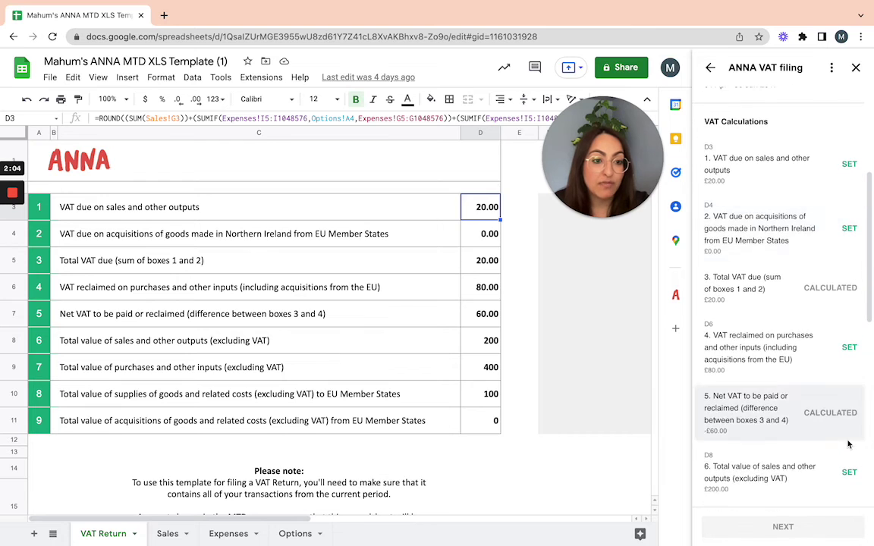
{"action": "scroll", "coordinate": [848, 445], "scroll_direction": "down", "scroll_amount": 4}
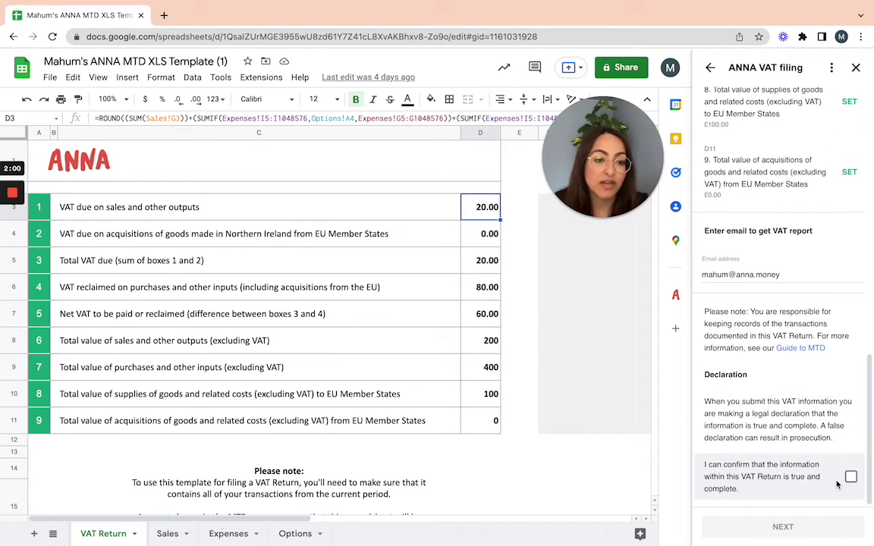
{"action": "left_click", "coordinate": [850, 478]}
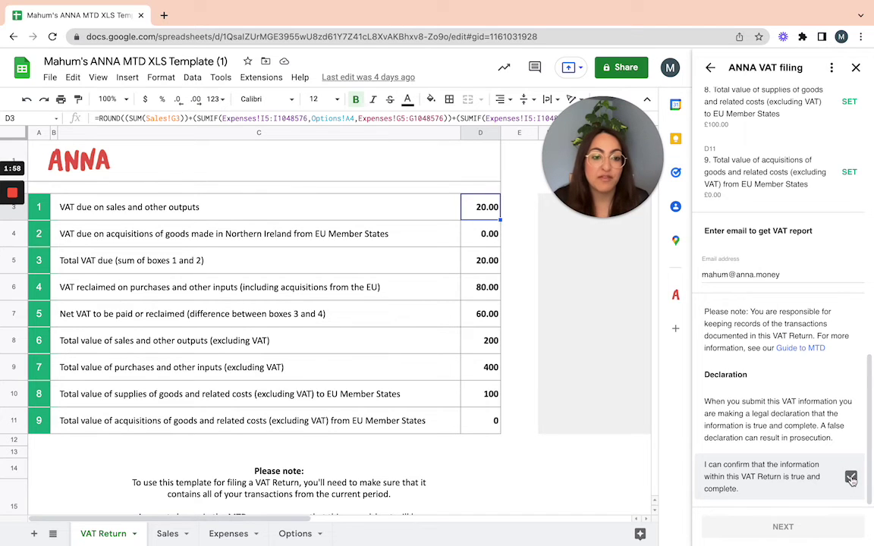
{"action": "scroll", "coordinate": [852, 481], "scroll_direction": "down", "scroll_amount": 10}
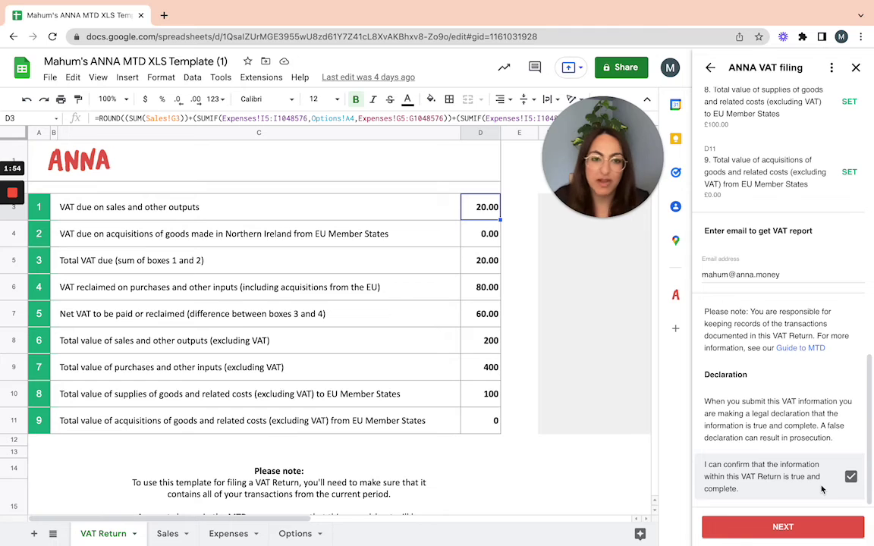
Submit the VAT Return to HMRC and view the confirmation with its reference number
{"action": "left_click", "coordinate": [788, 526]}
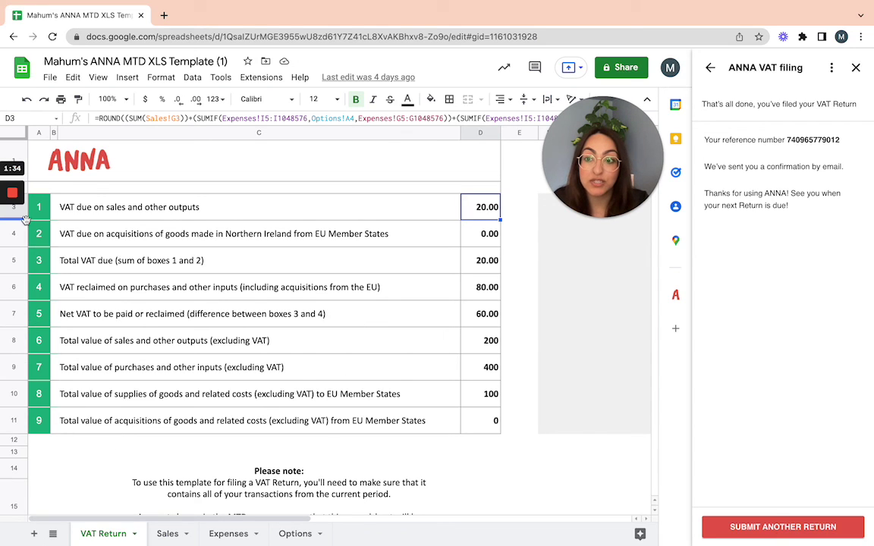
{"action": "mouse_move", "coordinate": [14, 194]}
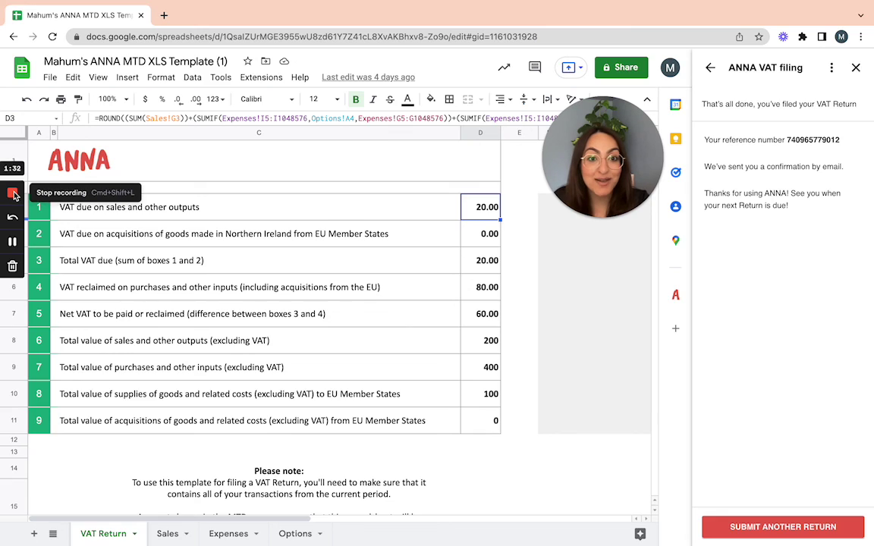